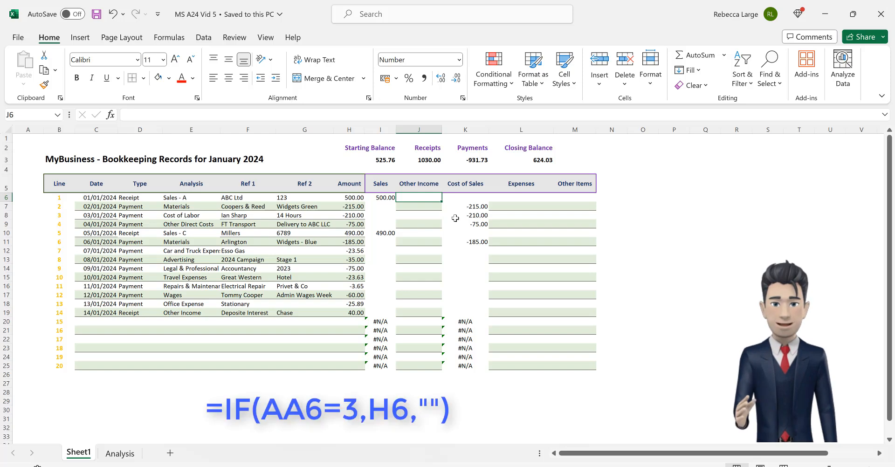
pyautogui.write('=')
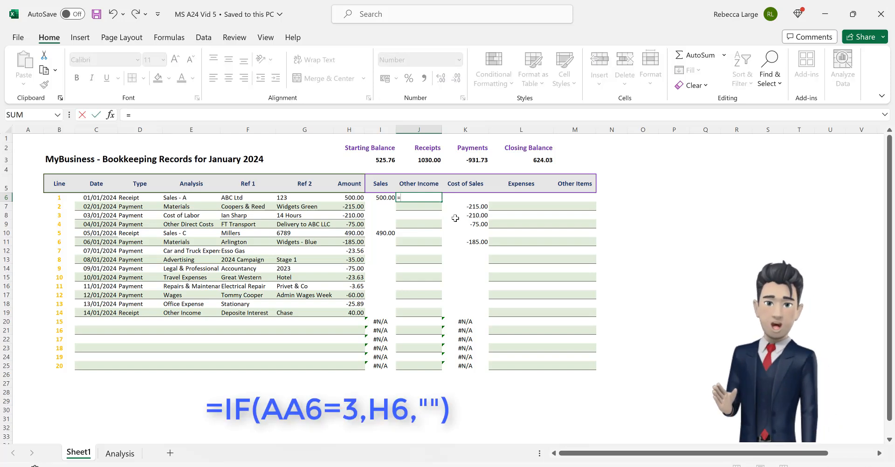
pyautogui.write('IF(AA6=3,')
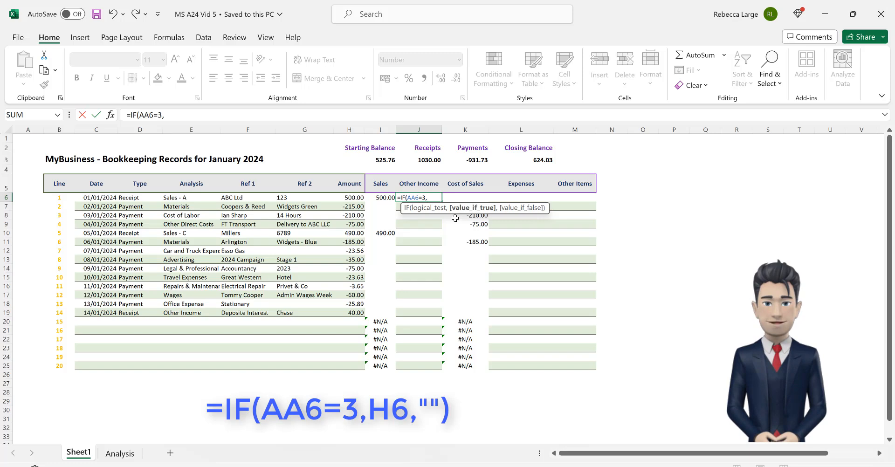
pyautogui.write('H6')
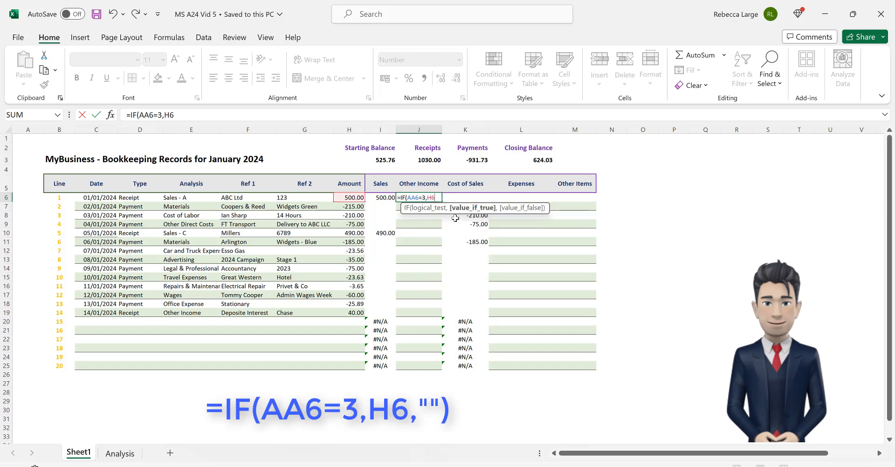
pyautogui.write(',""')
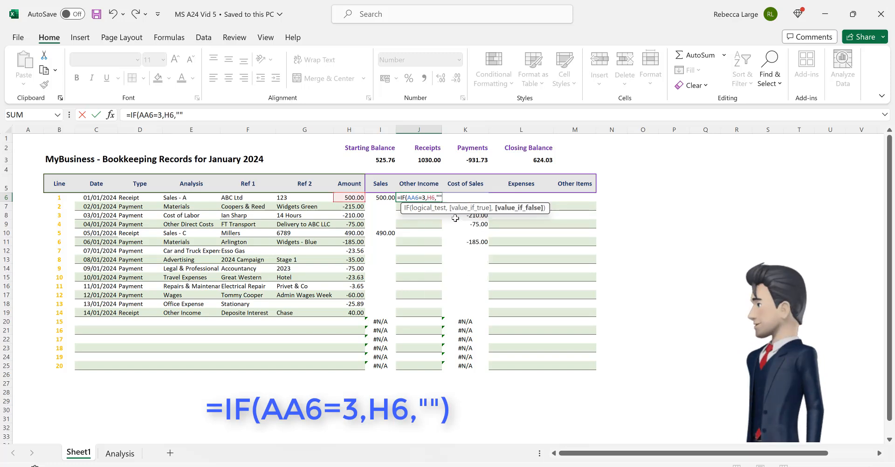
pyautogui.write(')')
# Commit =IF(AA6=3,H6,"") in J6 and fill it down the Other Income column to line 20.
pyautogui.press('Return')
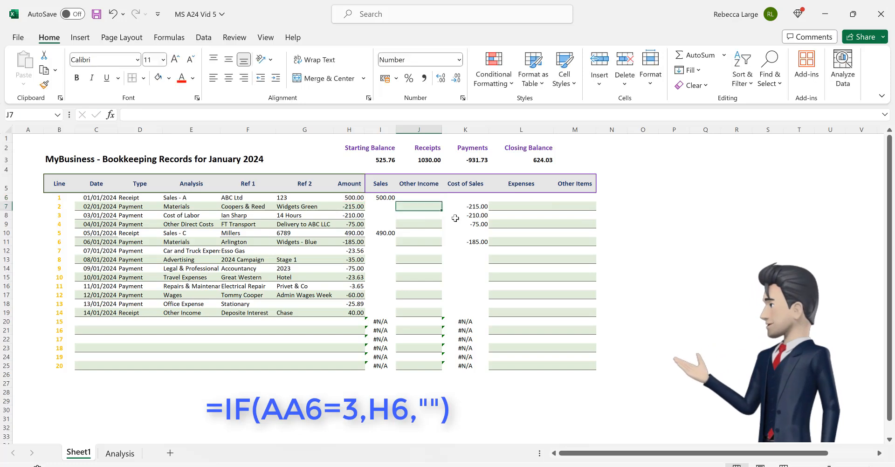
pyautogui.click(439, 198)
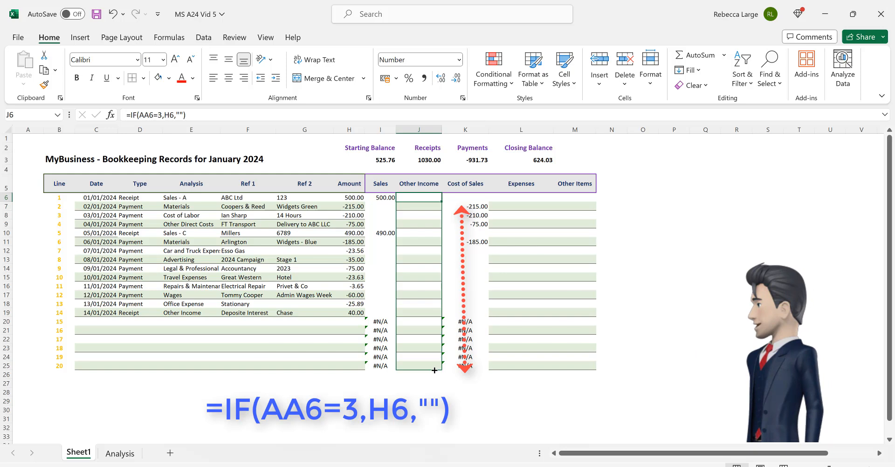
pyautogui.moveTo(436, 363); pyautogui.dragTo(435, 366)
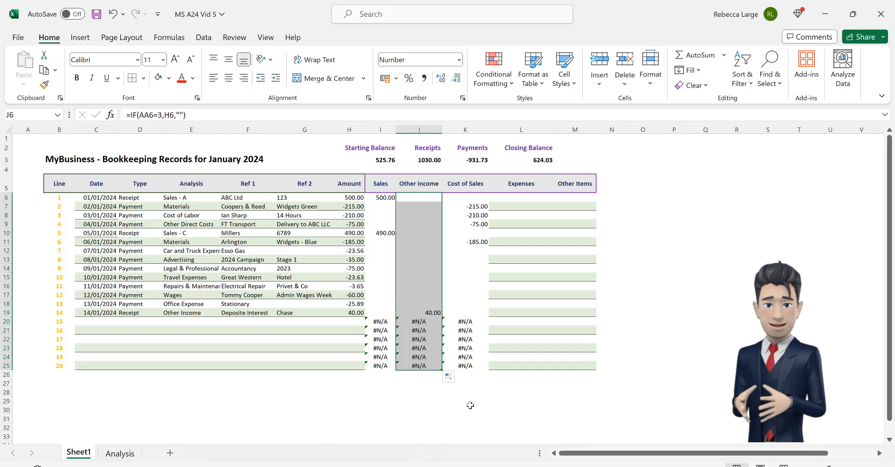
# Enter =IF(AA6=4,H6,"") in L6, fill Expenses down to line 20, and save the workbook.
pyautogui.click(525, 198)
pyautogui.write('=')
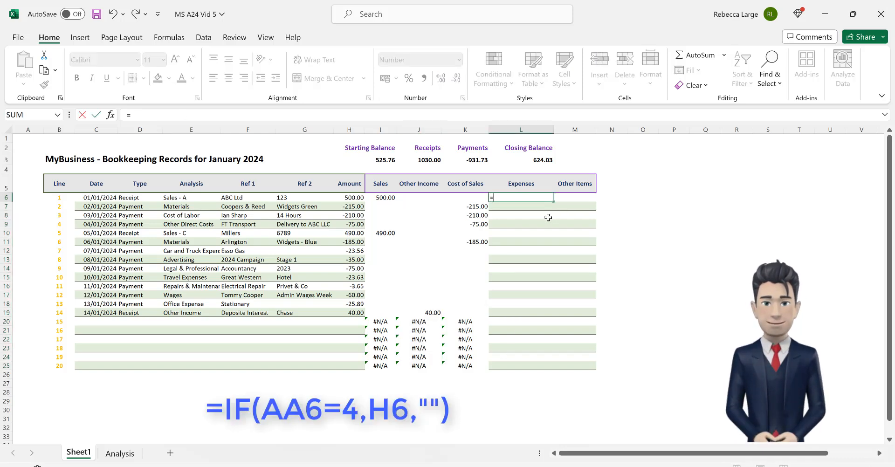
pyautogui.write('IF(')
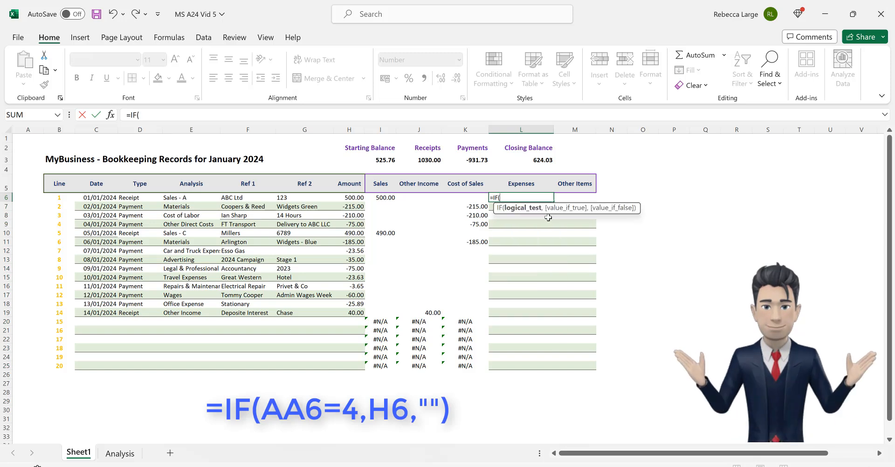
pyautogui.write('AA6=4')
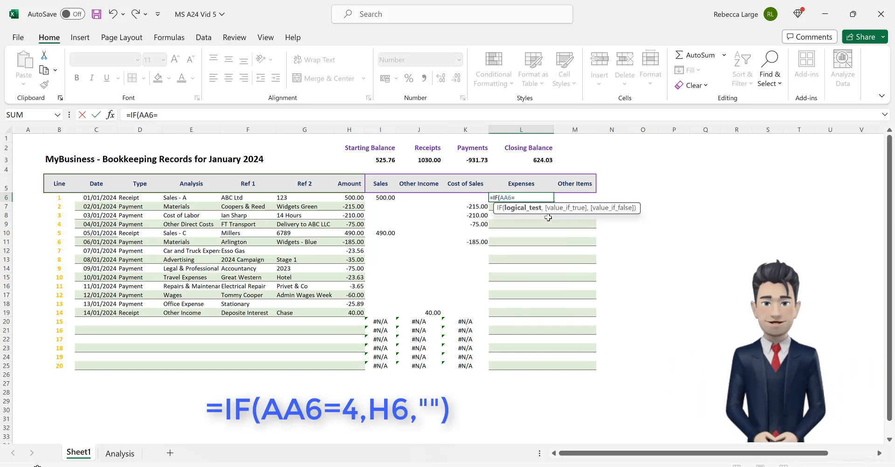
pyautogui.write(',')
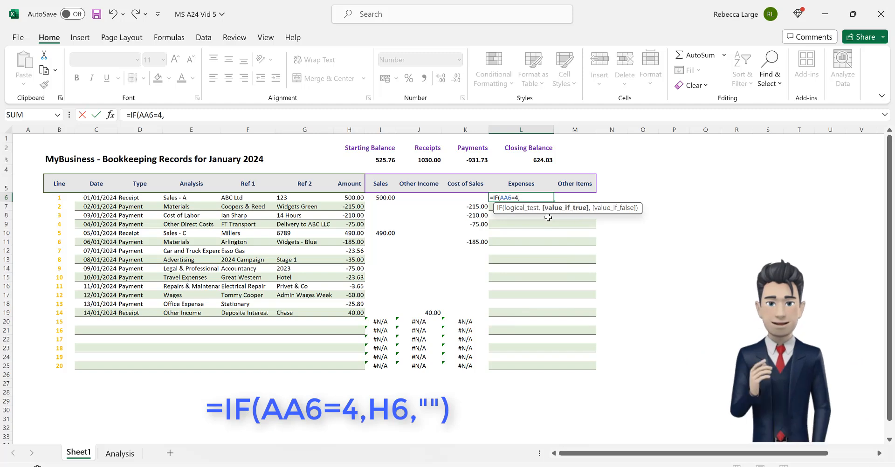
pyautogui.write('H6,')
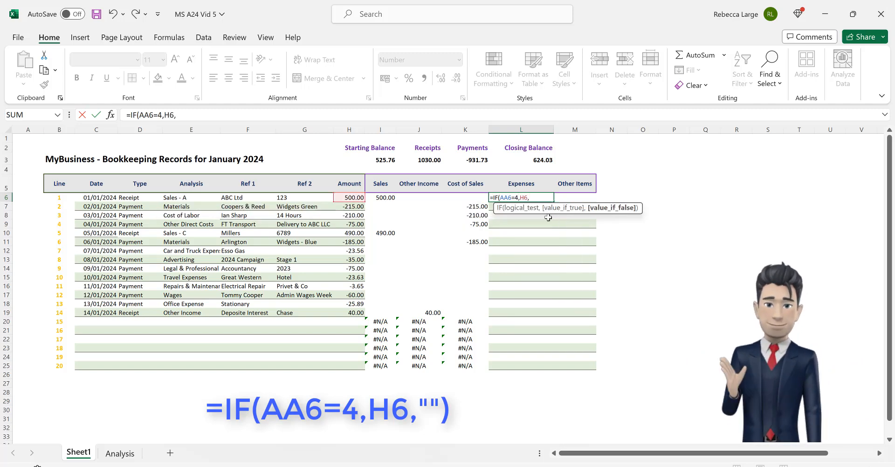
pyautogui.write('"")')
pyautogui.hotkey('ctrl', 'Return')
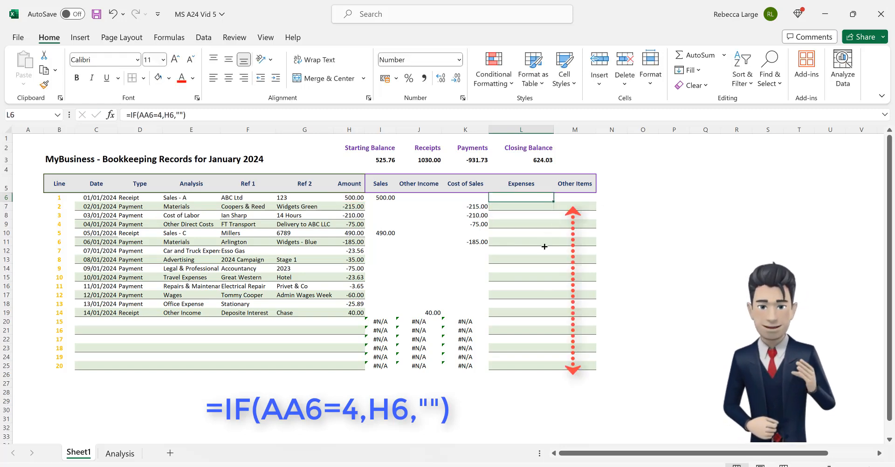
pyautogui.moveTo(544, 196); pyautogui.dragTo(546, 367)
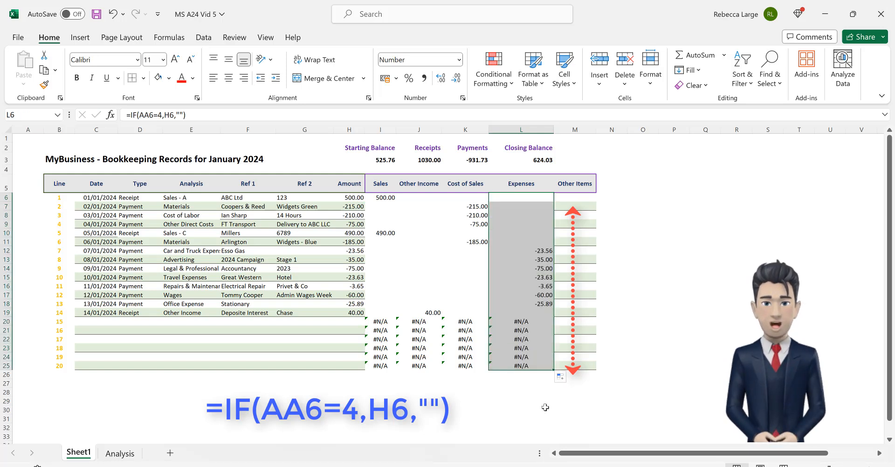
pyautogui.press('Right')
pyautogui.hotkey('ctrl', 's')
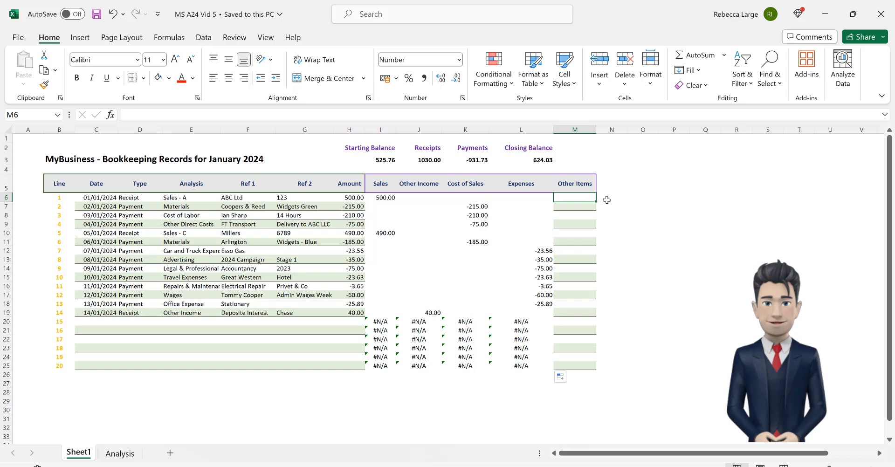
pyautogui.write('=I')
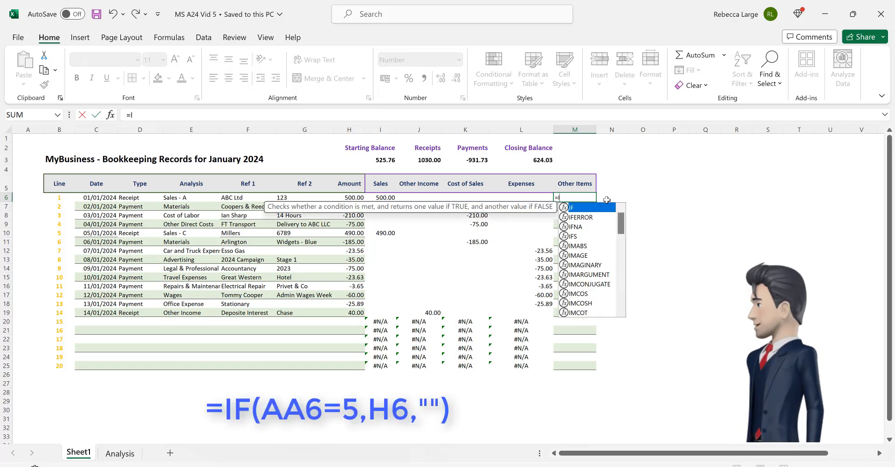
pyautogui.write('F')
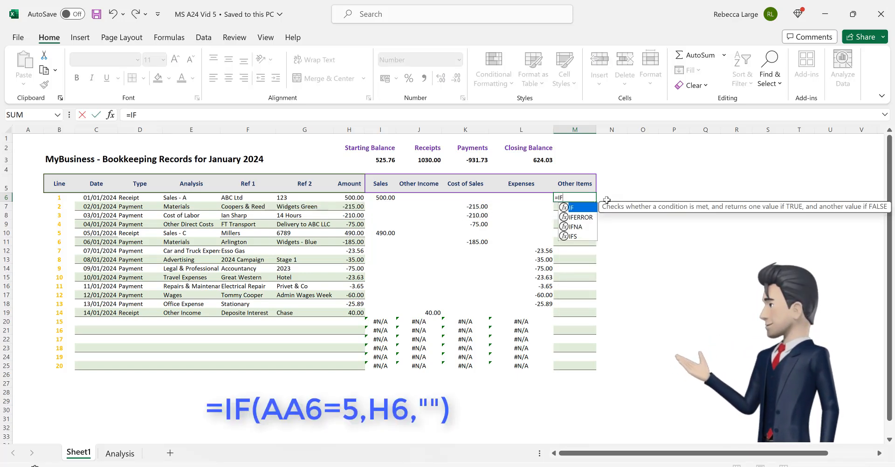
pyautogui.write('(AA')
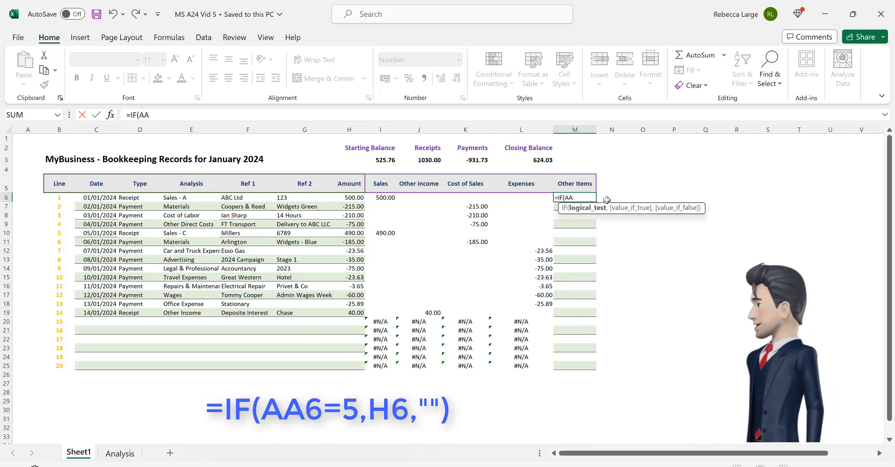
pyautogui.write('6=5,')
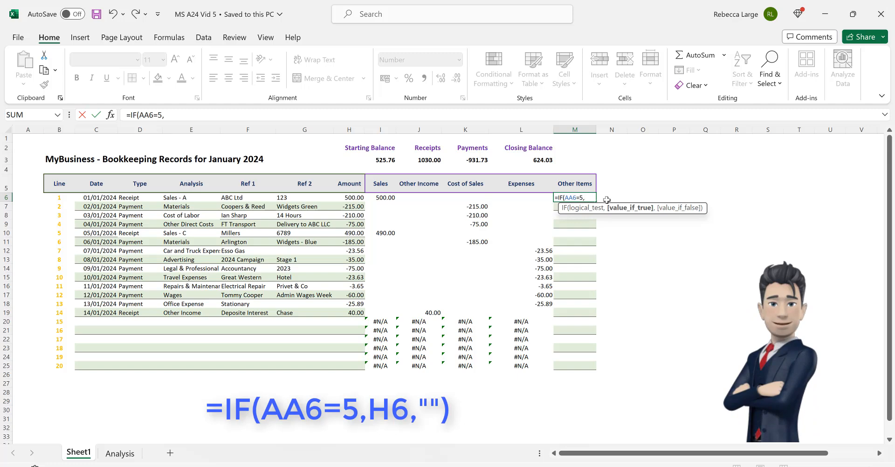
pyautogui.write('H6,""')
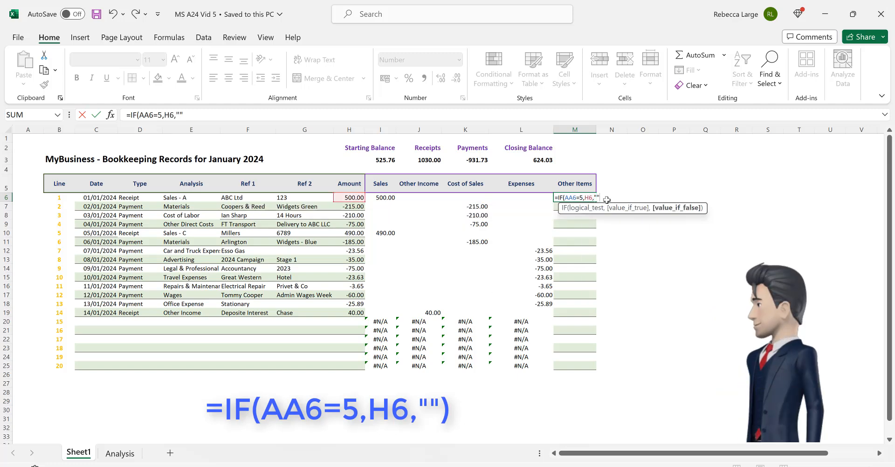
pyautogui.write(')')
# Commit =IF(AA6=5,H6,"") in M6 and fill the Other Items column down to line 20.
pyautogui.press('Return')
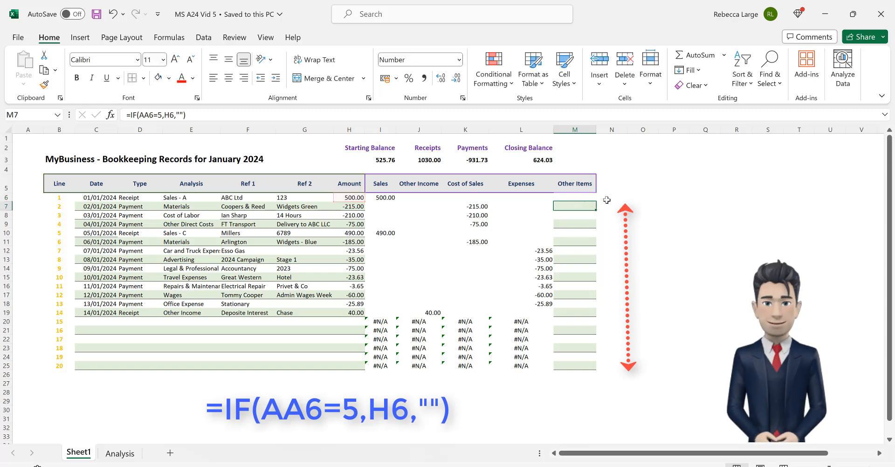
pyautogui.click(591, 200)
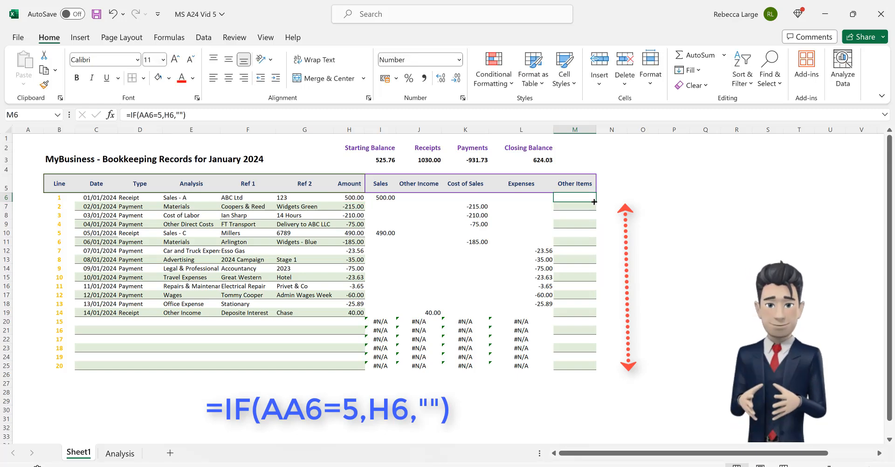
pyautogui.moveTo(594, 201); pyautogui.dragTo(585, 368)
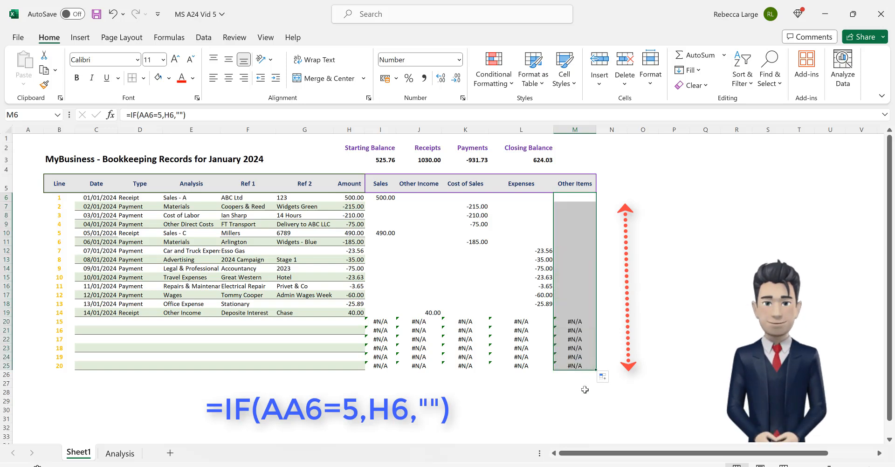
pyautogui.click(584, 390)
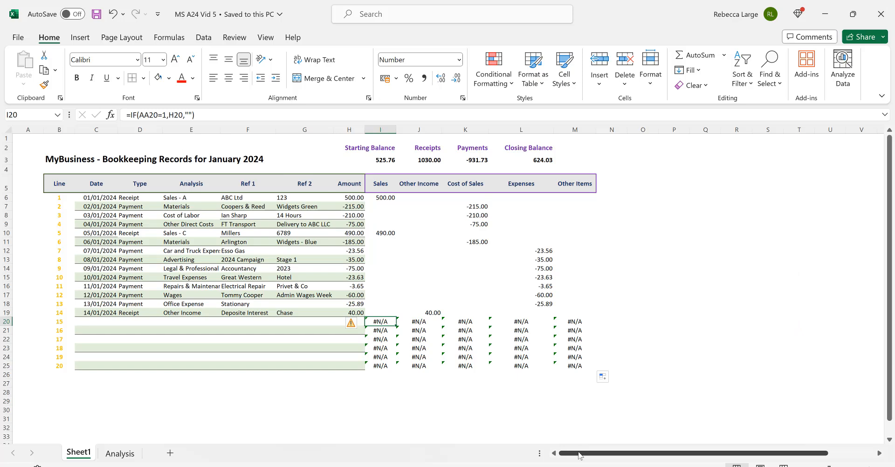
pyautogui.moveTo(596, 453); pyautogui.dragTo(661, 458)
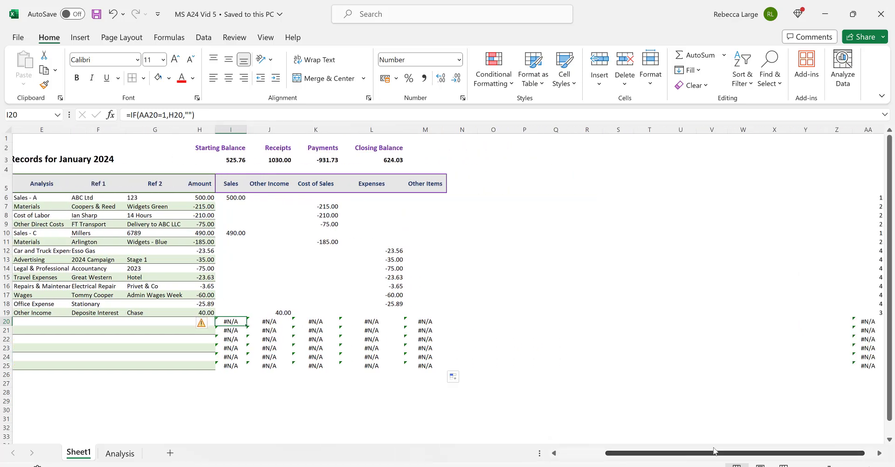
pyautogui.click(872, 324)
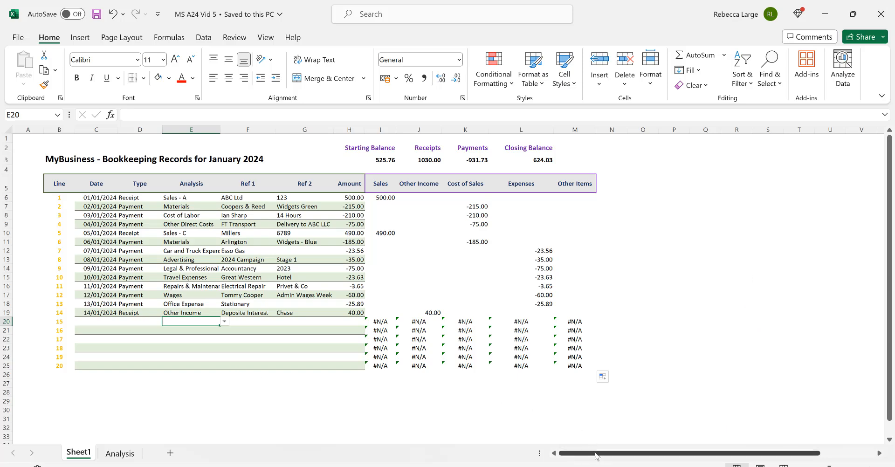
pyautogui.moveTo(596, 456); pyautogui.dragTo(642, 451)
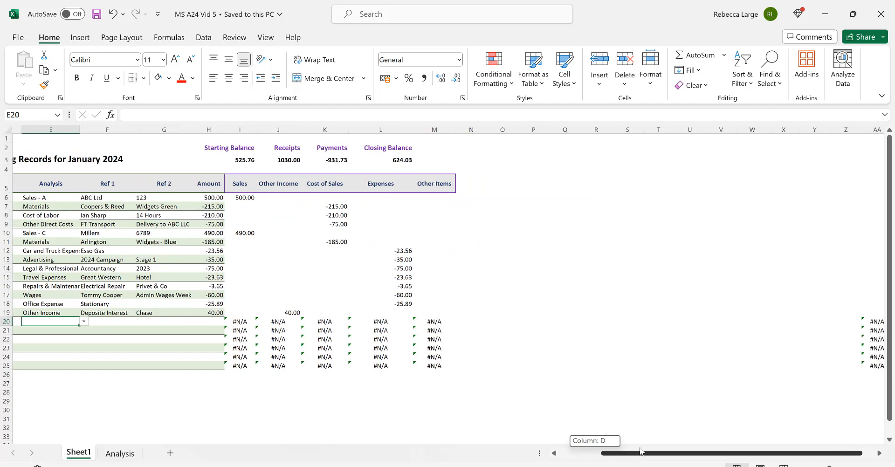
pyautogui.moveTo(642, 450); pyautogui.dragTo(647, 453)
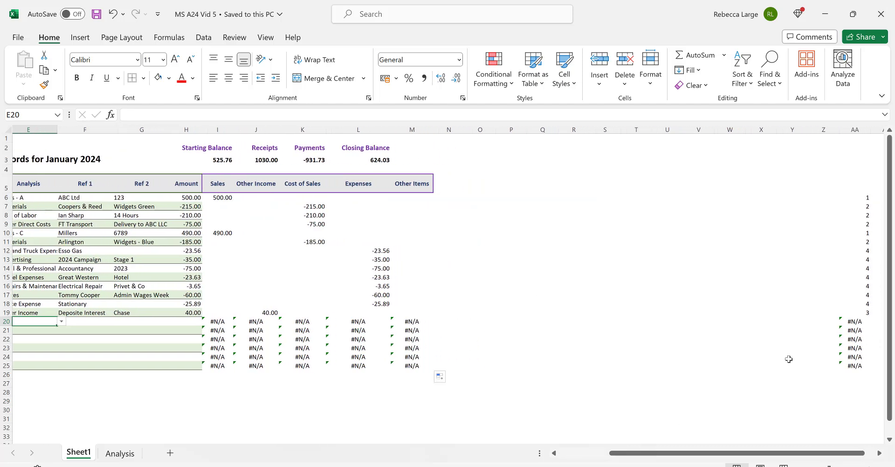
# Enter =ISERROR(AA20) in AB20 beside the failing lookup, returning TRUE.
pyautogui.click(849, 322)
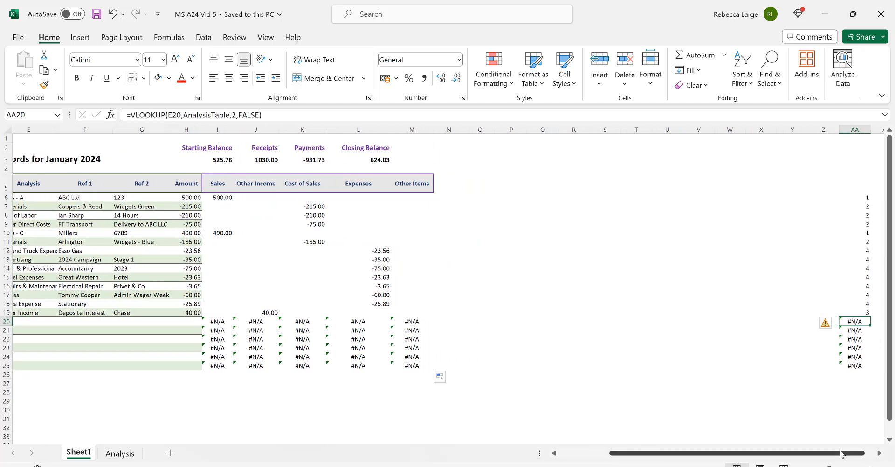
pyautogui.moveTo(841, 455); pyautogui.dragTo(846, 453)
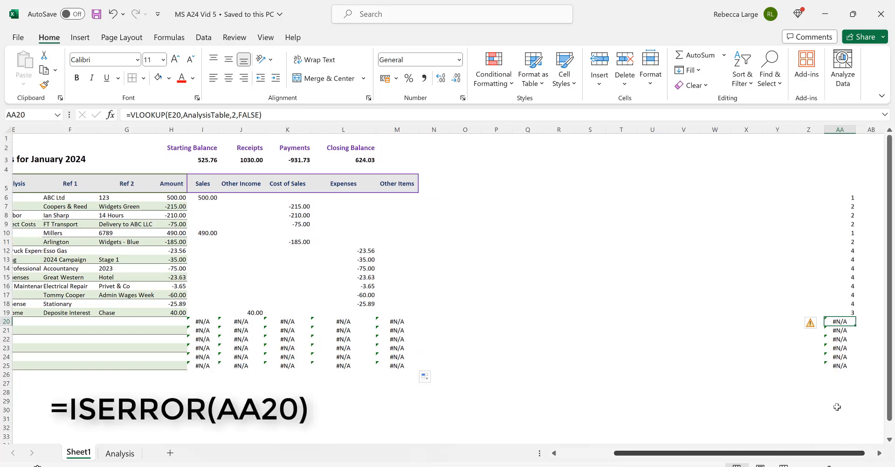
pyautogui.press('Right')
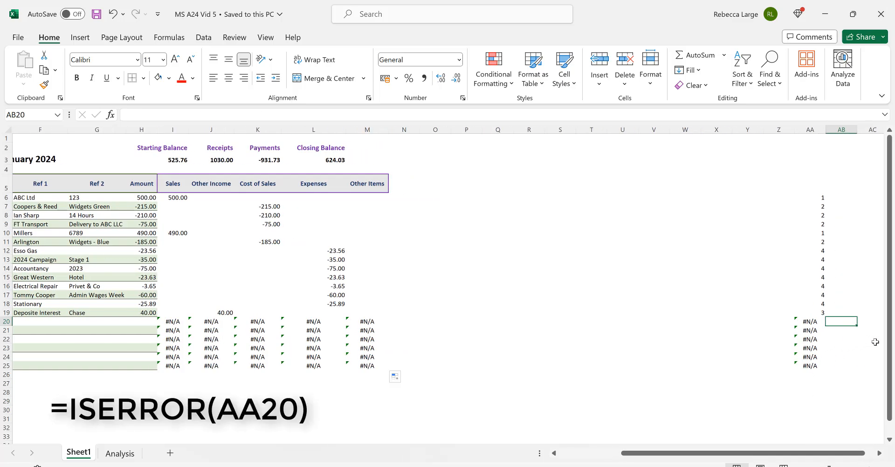
pyautogui.write('=IS')
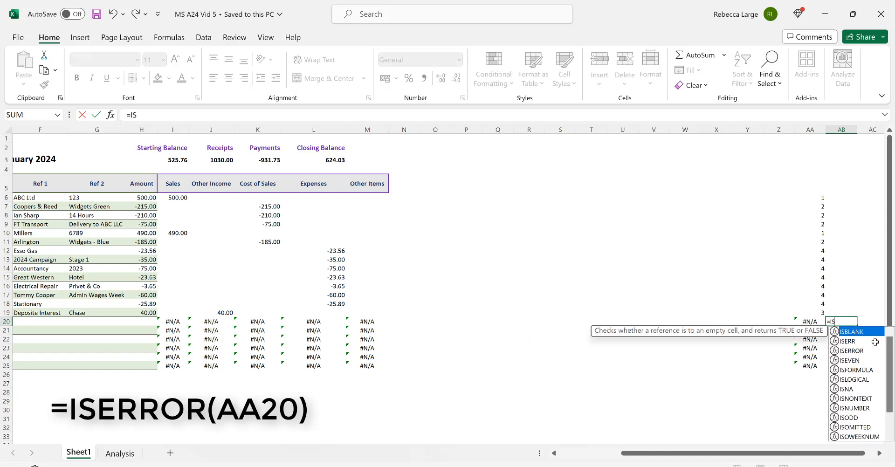
pyautogui.write('ERROR')
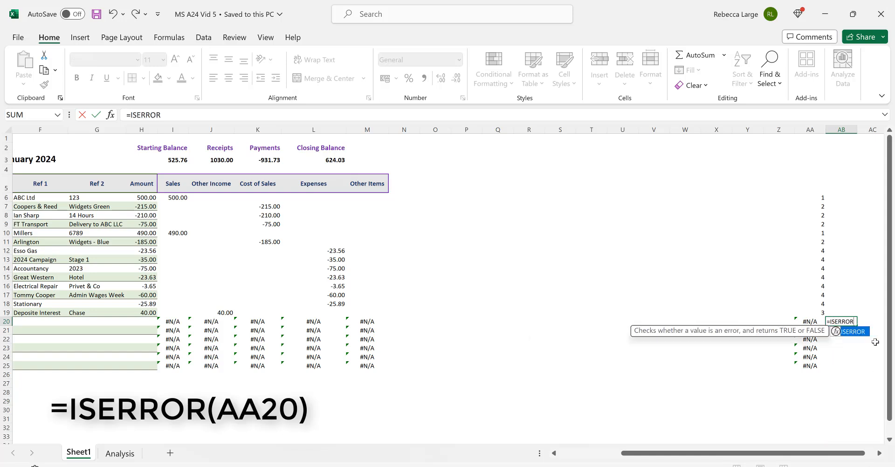
pyautogui.write('(')
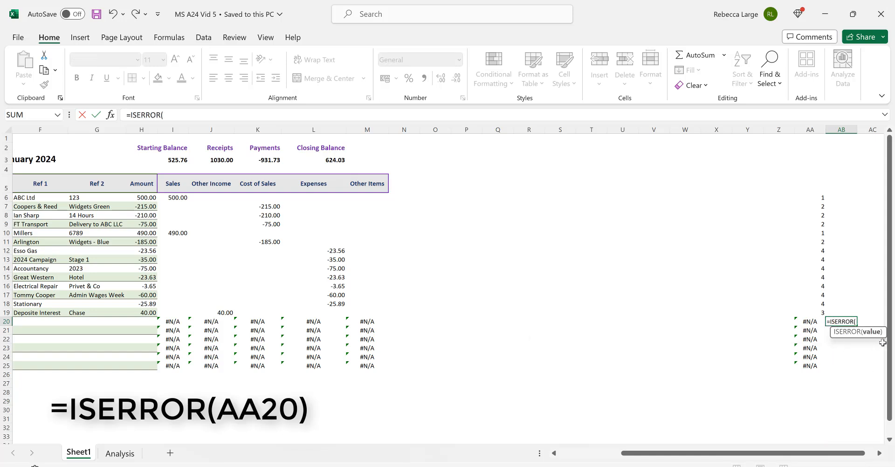
pyautogui.click(813, 323)
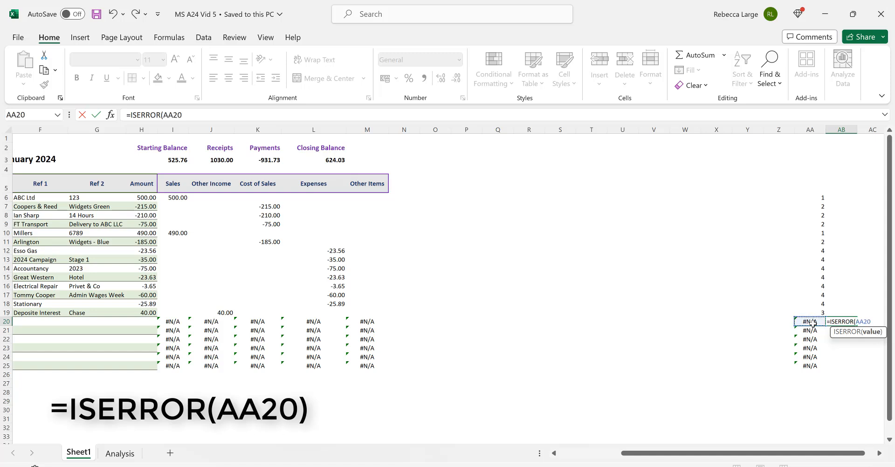
pyautogui.write(')')
pyautogui.press('Return')
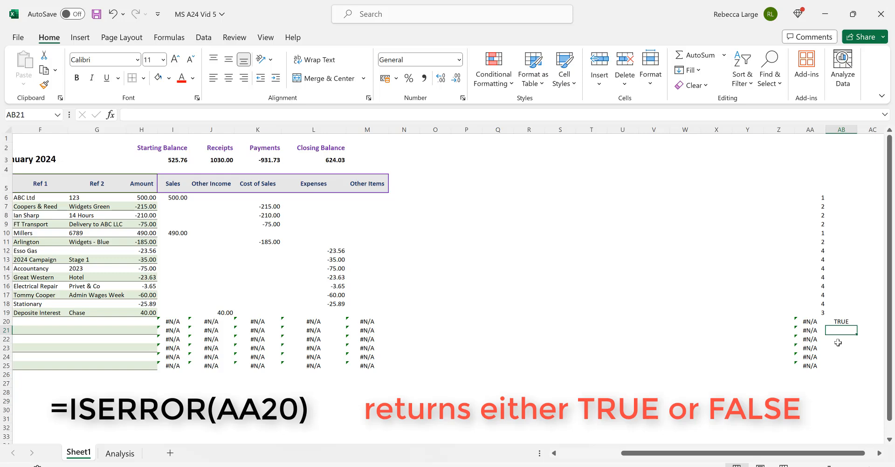
pyautogui.press('Up')
pyautogui.press('Right')
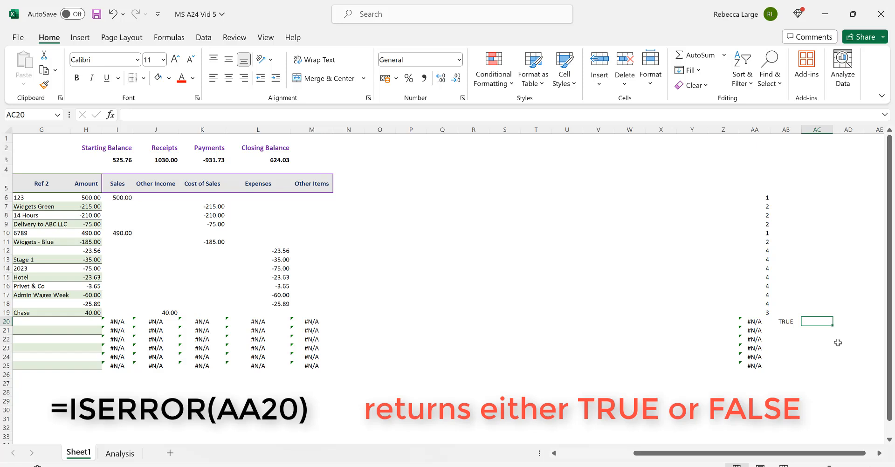
# Save the workbook and enter =IF(AB20=TRUE,"",AA20) in helper cell AC20.
pyautogui.hotkey('ctrl', 's')
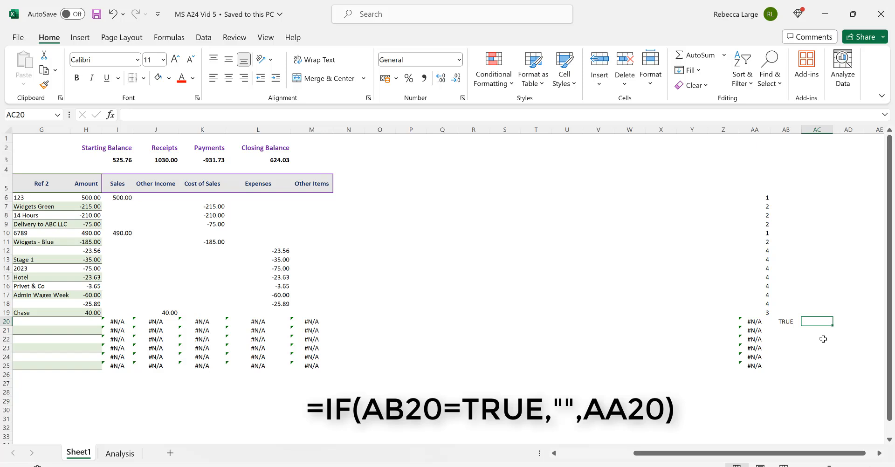
pyautogui.write('=I')
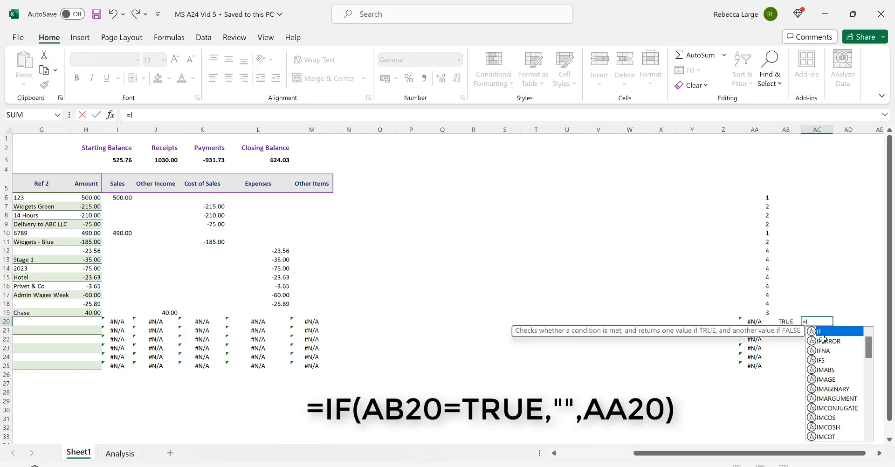
pyautogui.write('F')
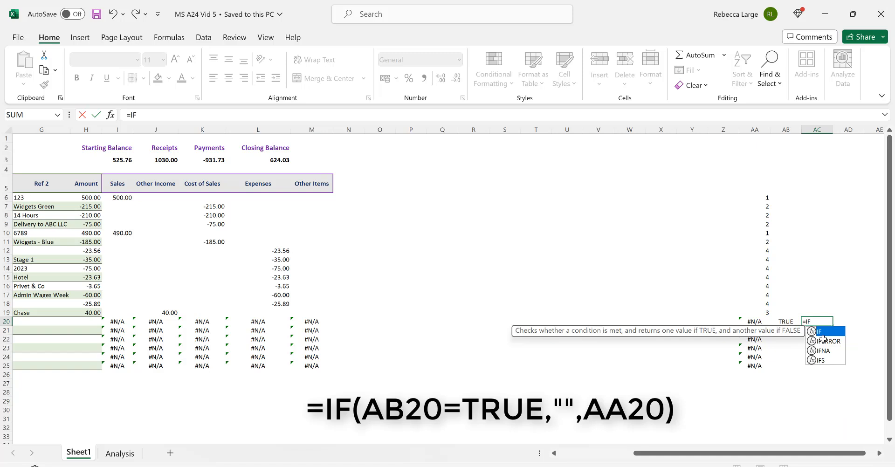
pyautogui.write('(AB')
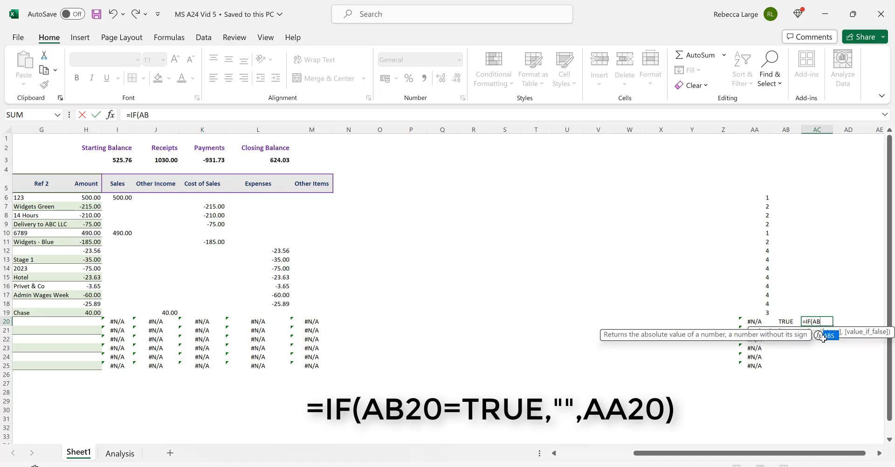
pyautogui.write('20=T')
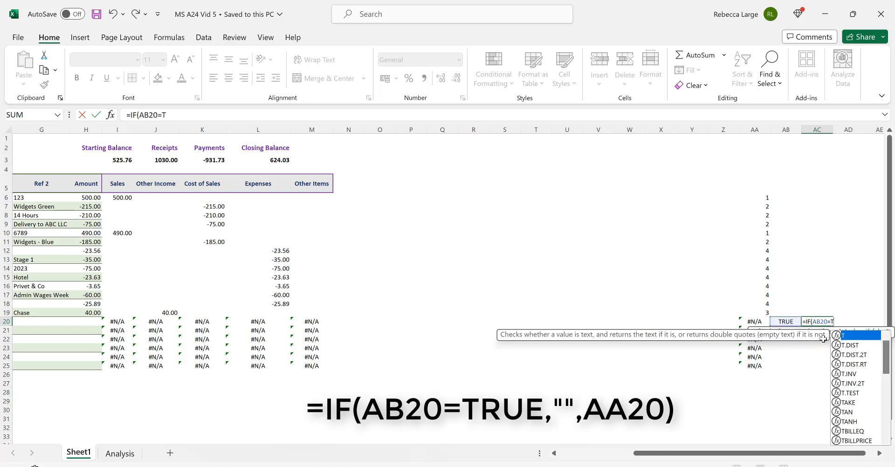
pyautogui.write('RUE,""')
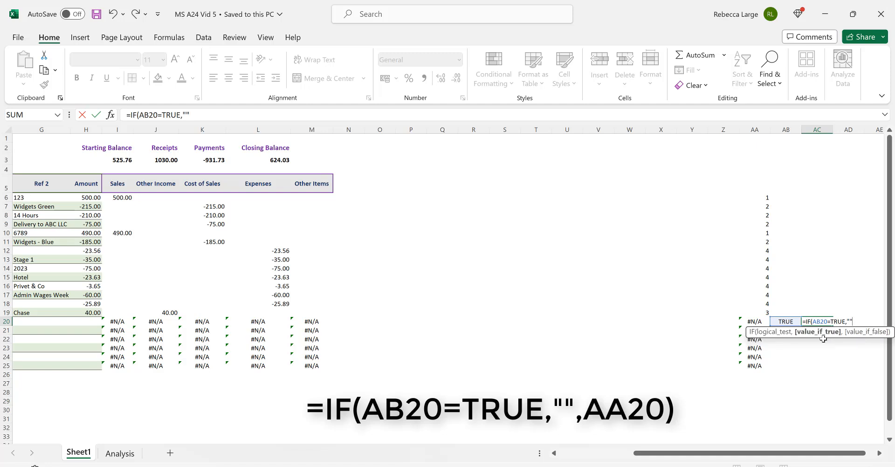
pyautogui.write(',AA20)')
pyautogui.press('Return')
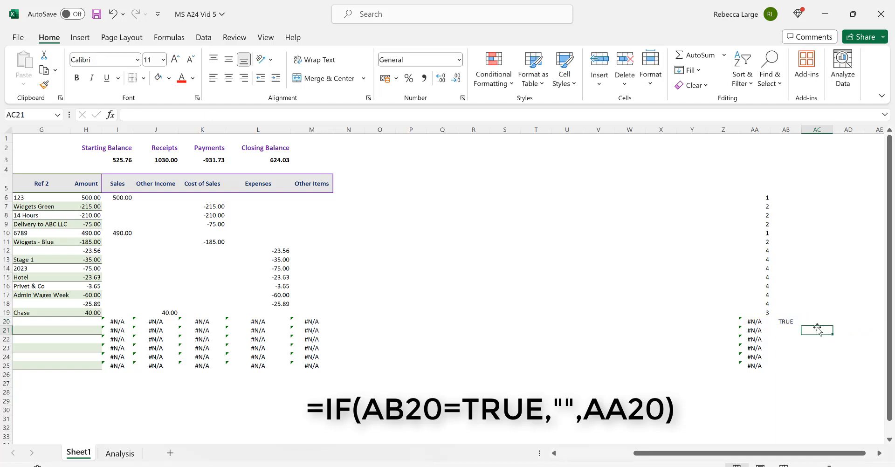
# Point the Sales formula in I20 at helper AC20 instead of AA20 so line 15 shows blank.
pyautogui.click(816, 322)
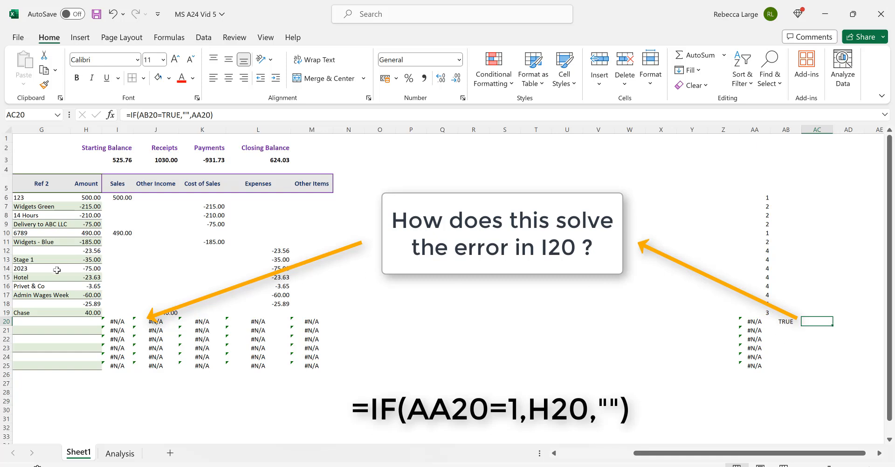
pyautogui.click(109, 322)
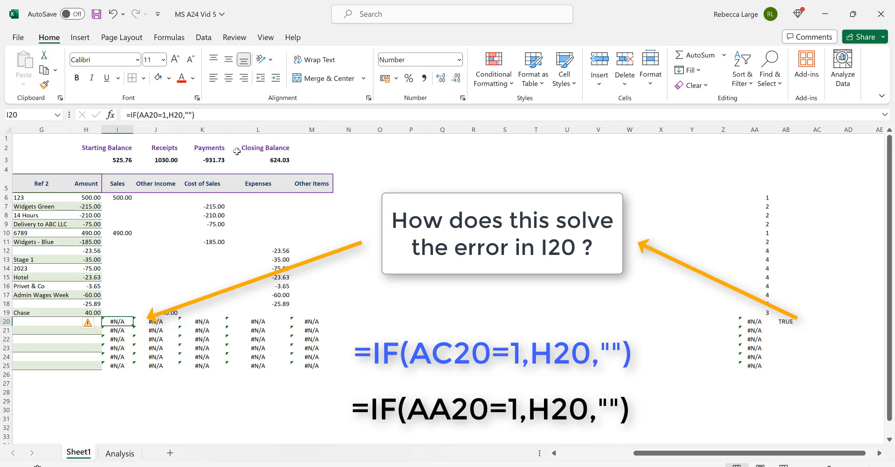
pyautogui.click(147, 114)
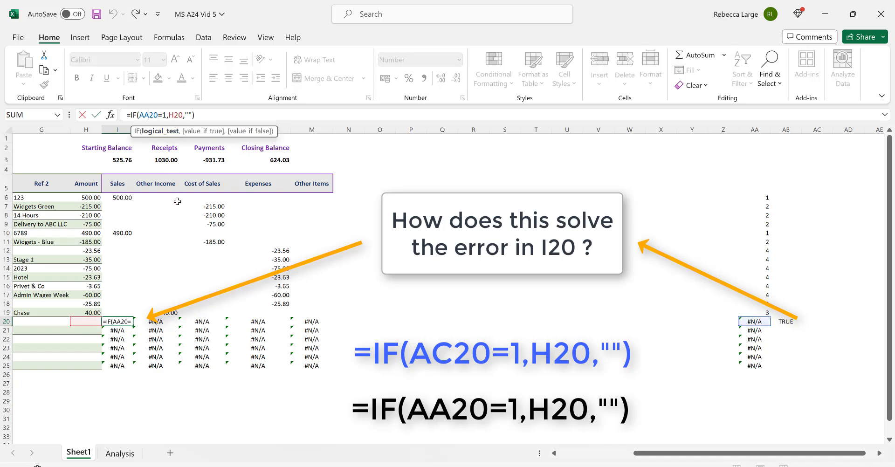
pyautogui.press('BackSpace')
pyautogui.write('C')
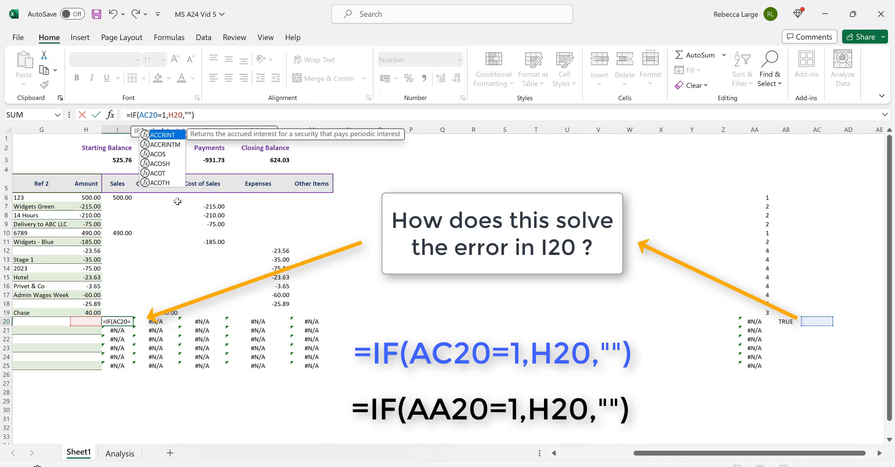
pyautogui.press('Return')
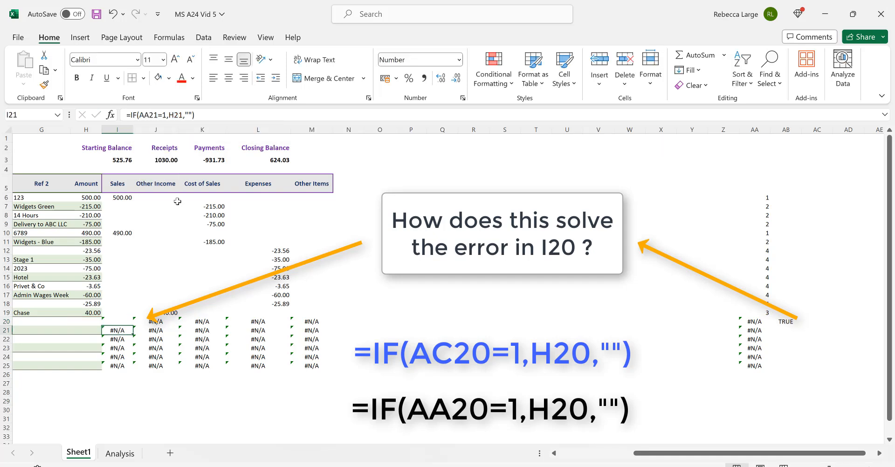
pyautogui.click(123, 322)
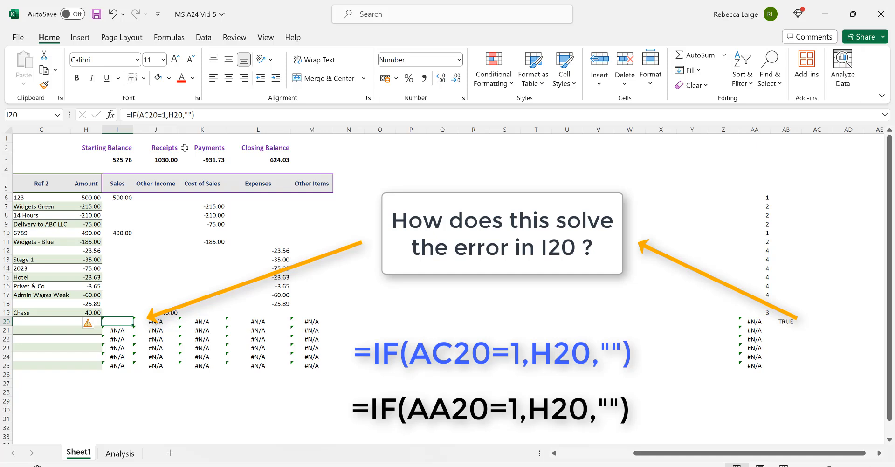
# Fill the ISERROR check from AB20 up to row 6 and down to row 25.
pyautogui.click(787, 321)
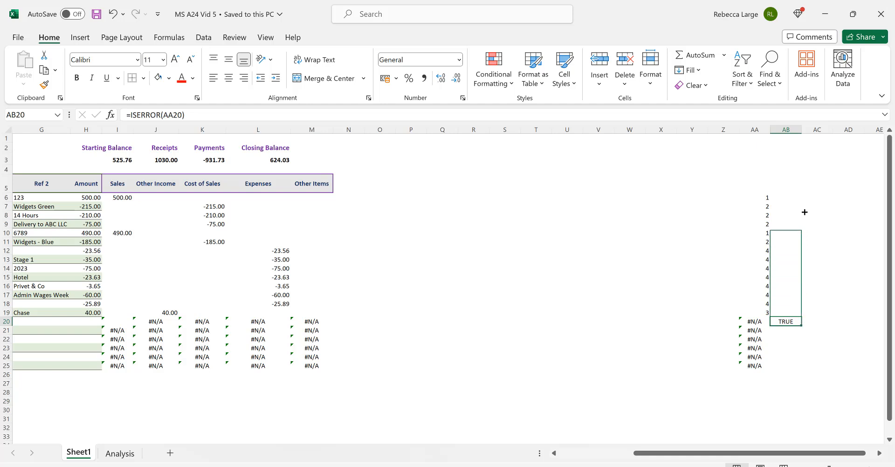
pyautogui.moveTo(806, 194); pyautogui.dragTo(806, 194)
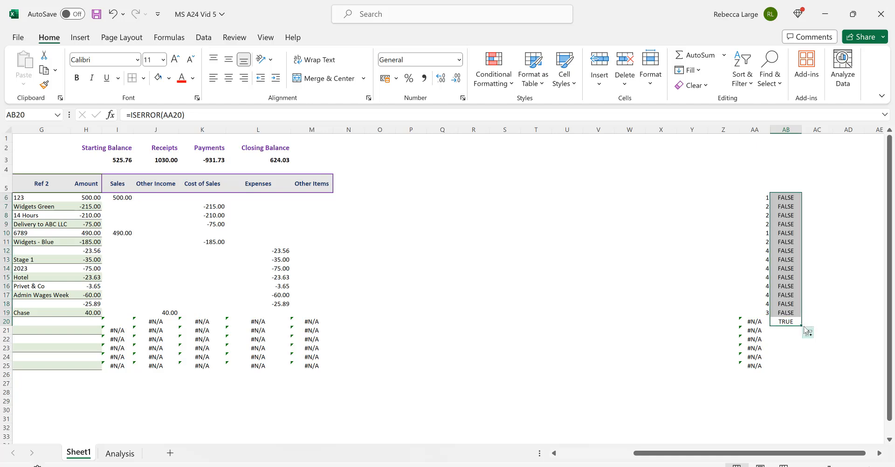
pyautogui.moveTo(801, 326); pyautogui.dragTo(799, 370)
pyautogui.click(789, 382)
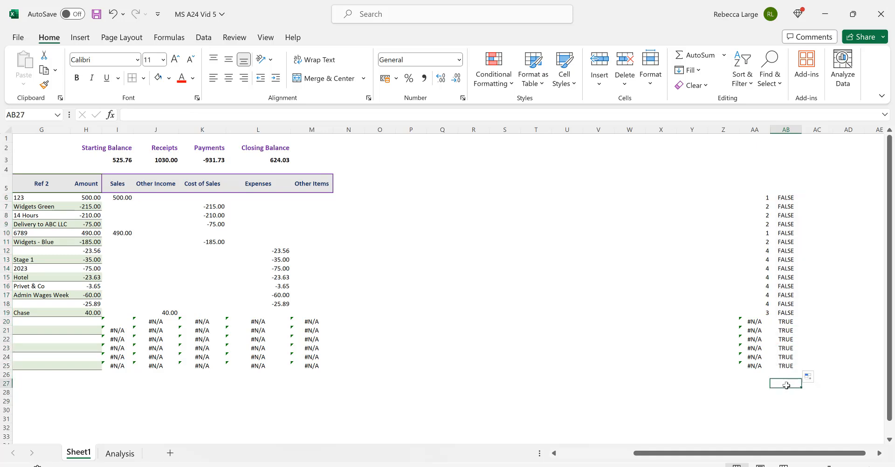
# Fill the blanking helper formula from AC20 up to row 6 and down to row 25.
pyautogui.click(808, 322)
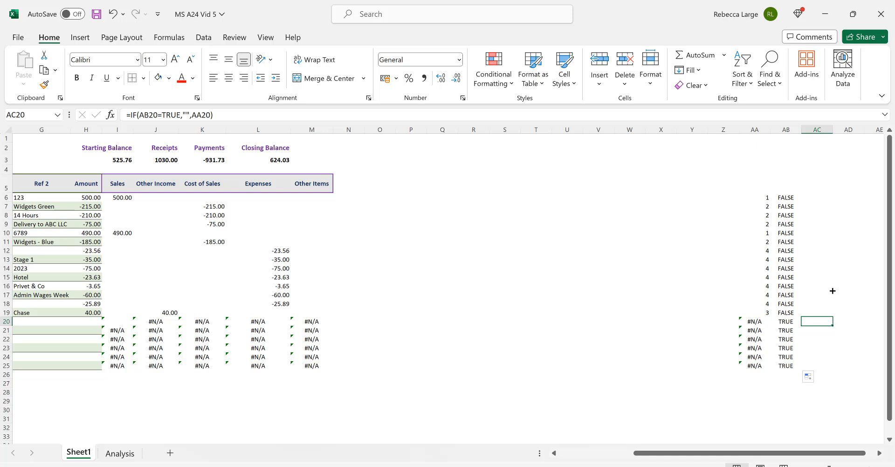
pyautogui.moveTo(832, 276); pyautogui.dragTo(832, 194)
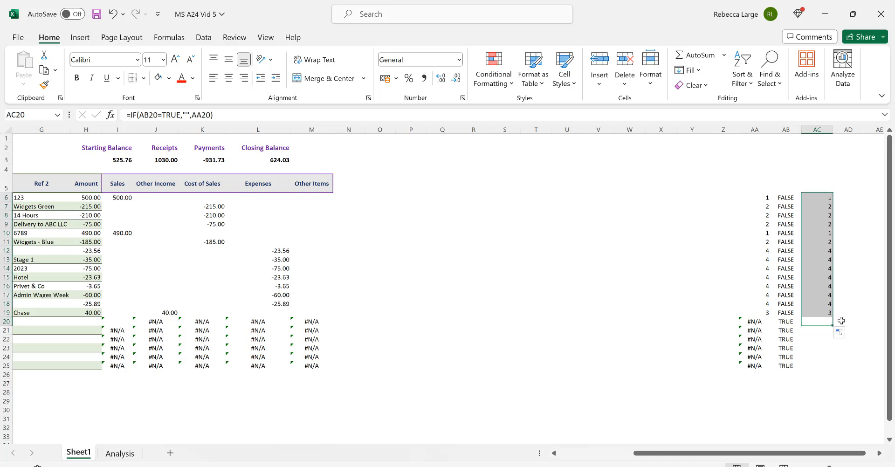
pyautogui.moveTo(832, 326); pyautogui.dragTo(835, 372)
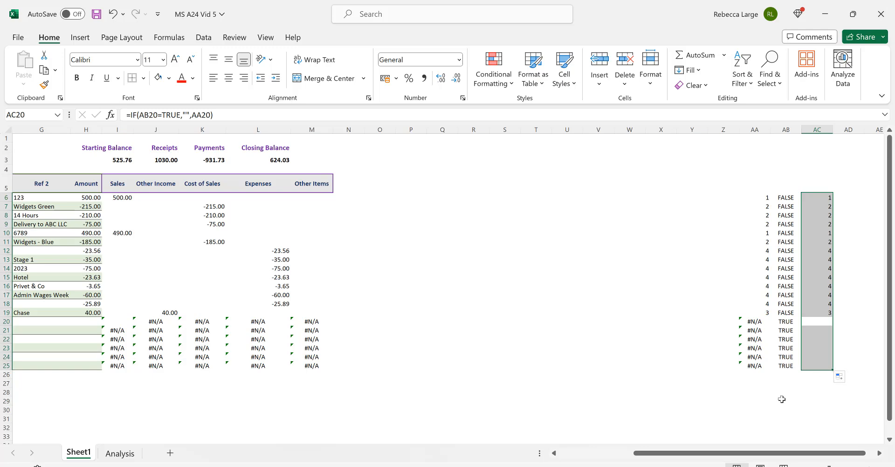
pyautogui.moveTo(696, 457); pyautogui.dragTo(610, 461)
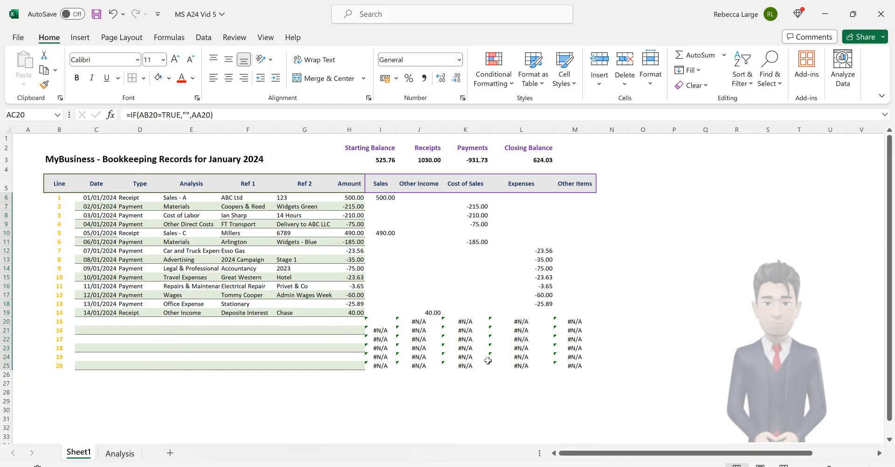
# Change the Sales formula in I6 to reference AC6 instead of AA6.
pyautogui.click(384, 199)
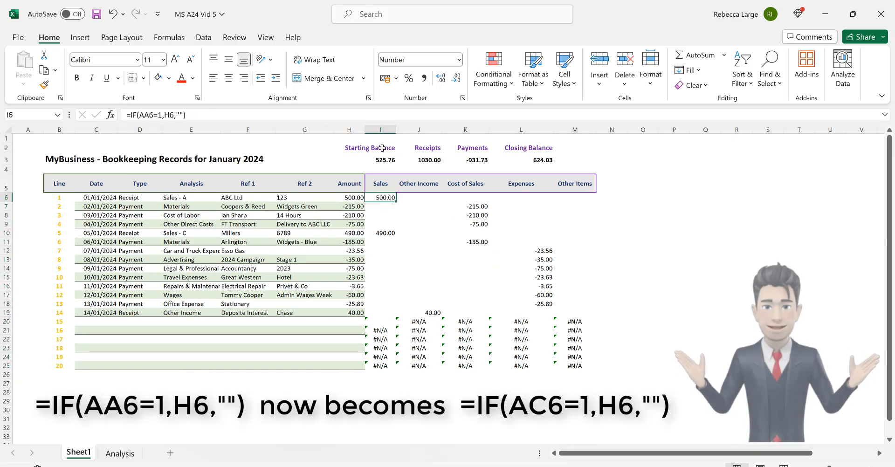
pyautogui.click(149, 117)
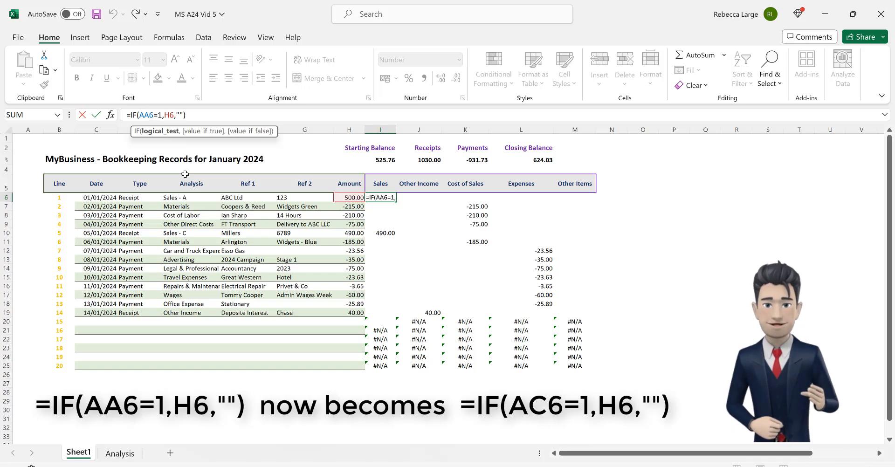
pyautogui.press('BackSpace')
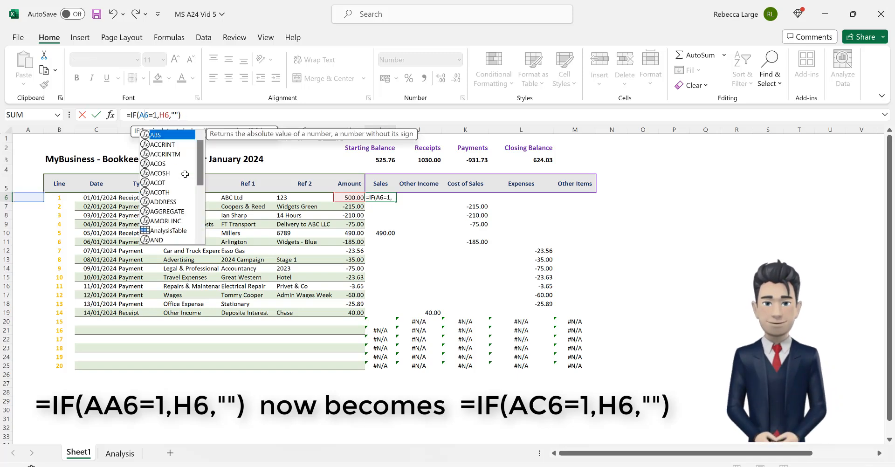
pyautogui.write('C')
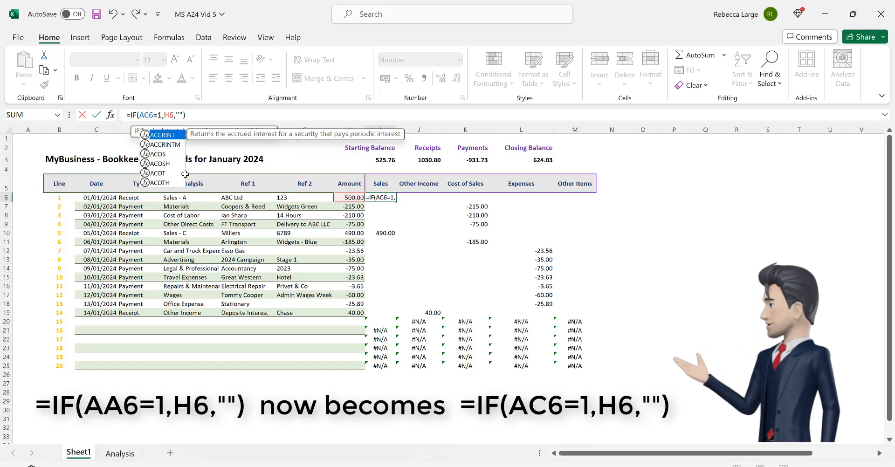
pyautogui.press('Return')
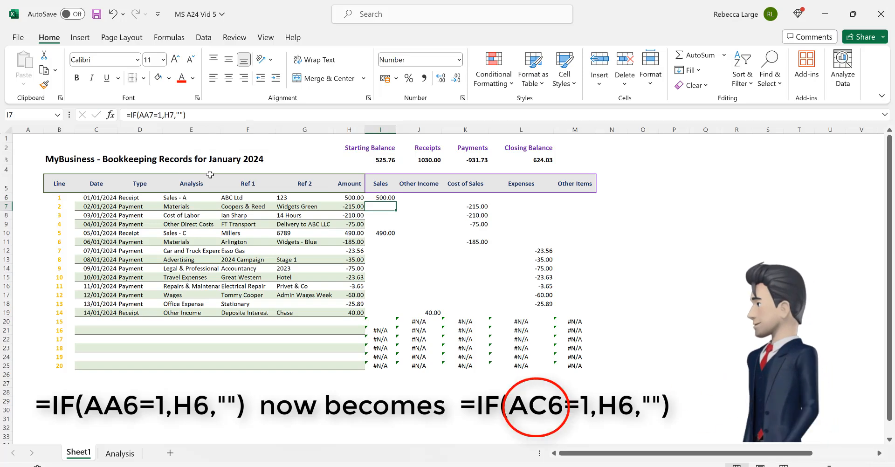
pyautogui.click(384, 198)
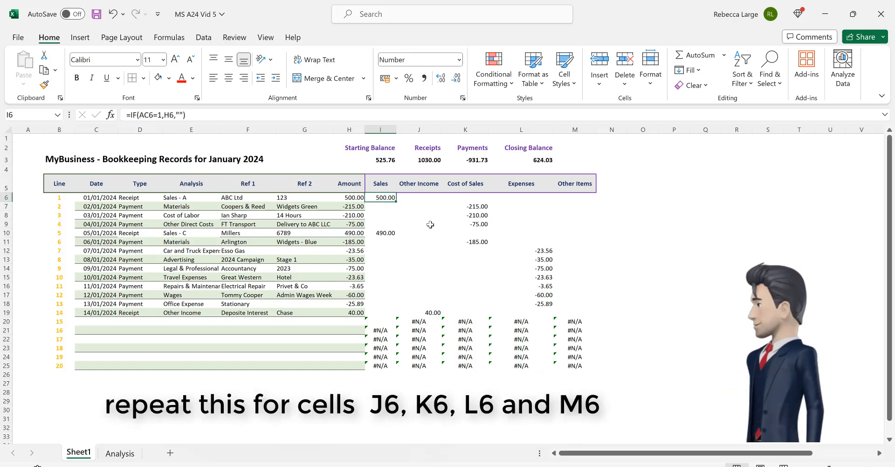
# Change the J6, K6 and M6 category formulas to reference AC6 as well.
pyautogui.click(420, 200)
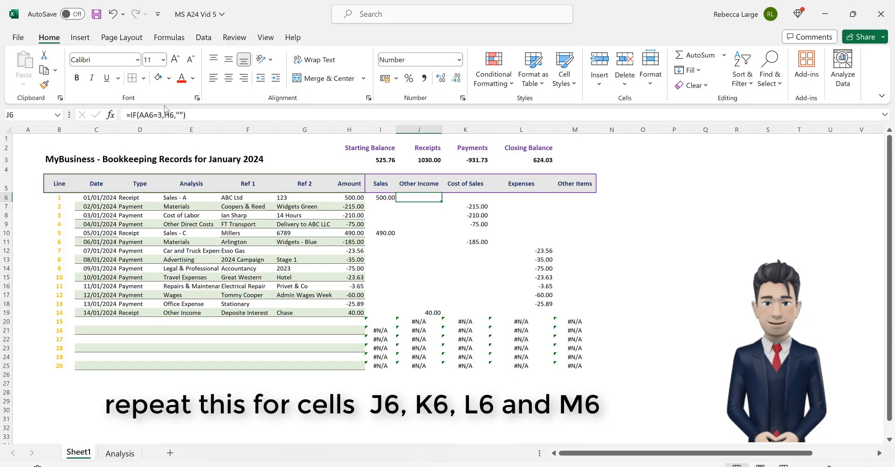
pyautogui.click(144, 114)
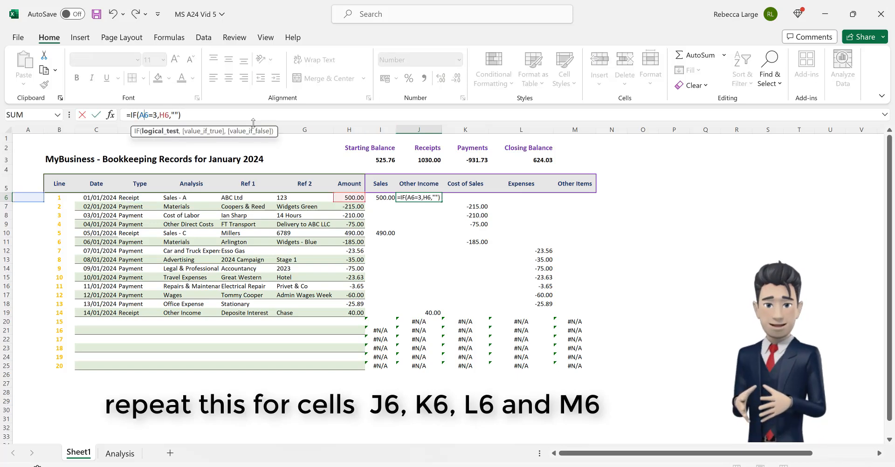
pyautogui.write('C')
pyautogui.press('Return')
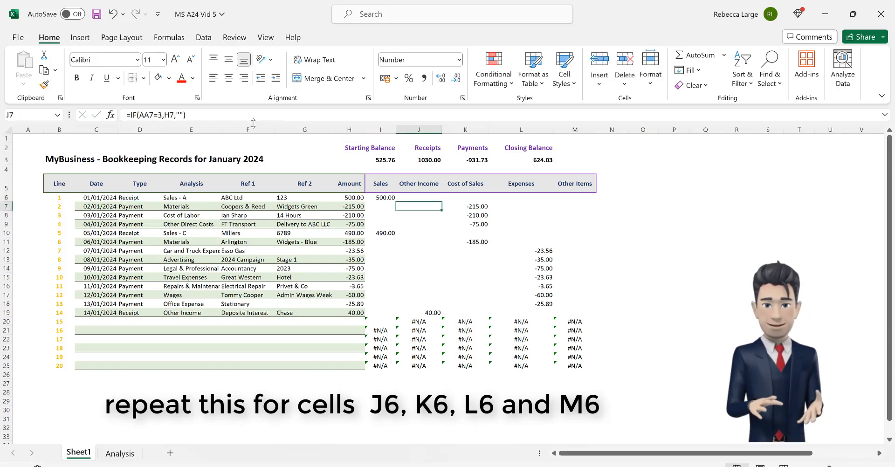
pyautogui.click(465, 198)
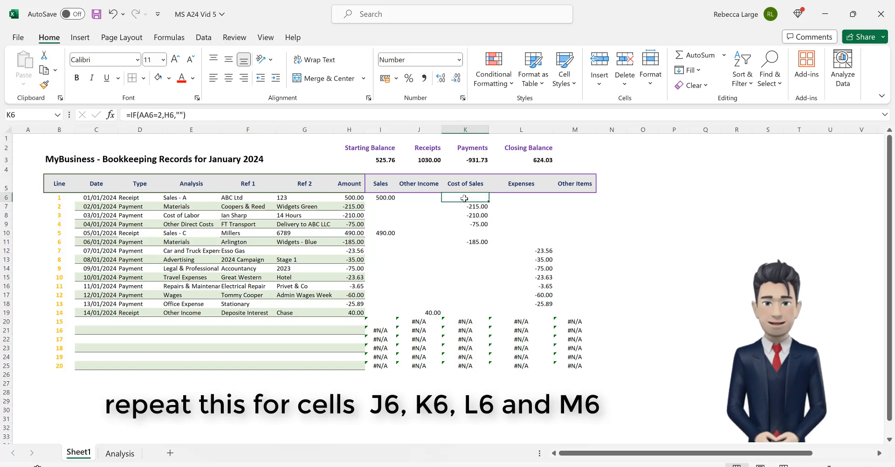
pyautogui.click(144, 115)
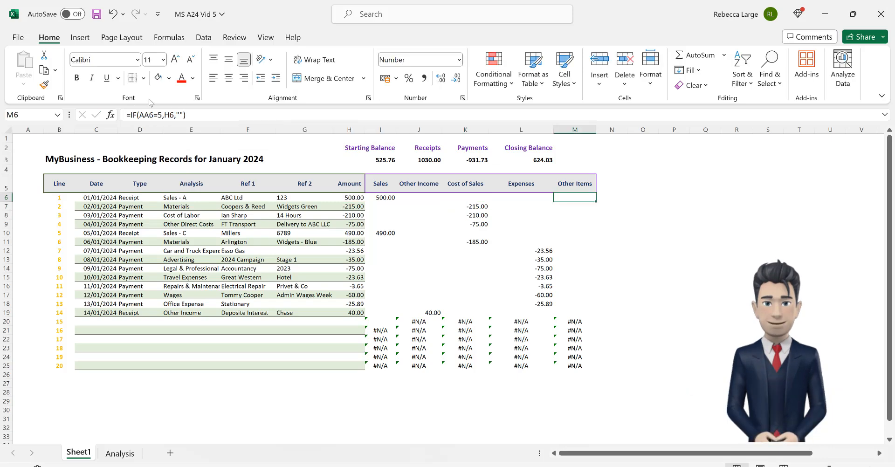
pyautogui.click(148, 115)
pyautogui.press('BackSpace')
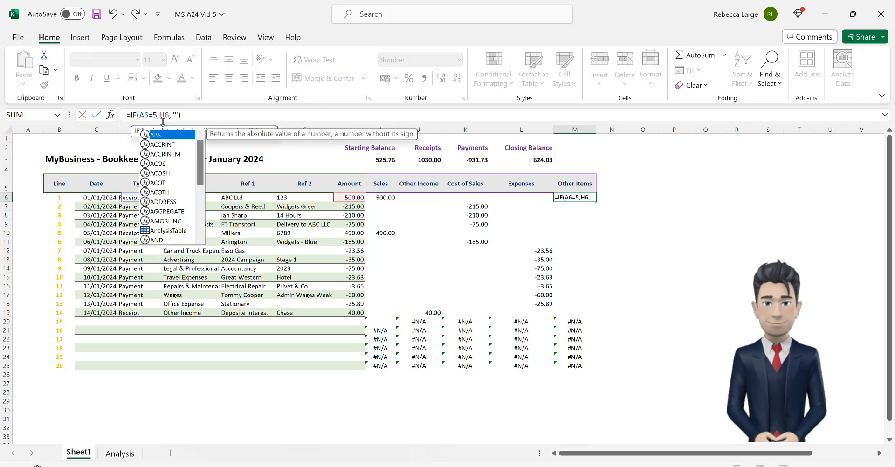
pyautogui.write('A')
pyautogui.press('Return')
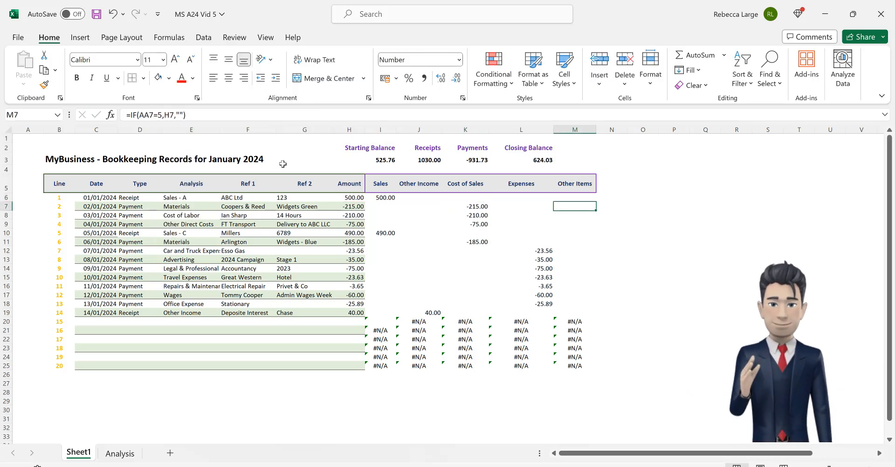
# Fill the revised I6:M6 category formulas down to row 25, clearing the #N/A errors.
pyautogui.click(387, 198)
pyautogui.moveTo(390, 198)
pyautogui.mouseDown()
pyautogui.moveTo(596, 202)
pyautogui.moveTo(594, 368)
pyautogui.mouseUp()
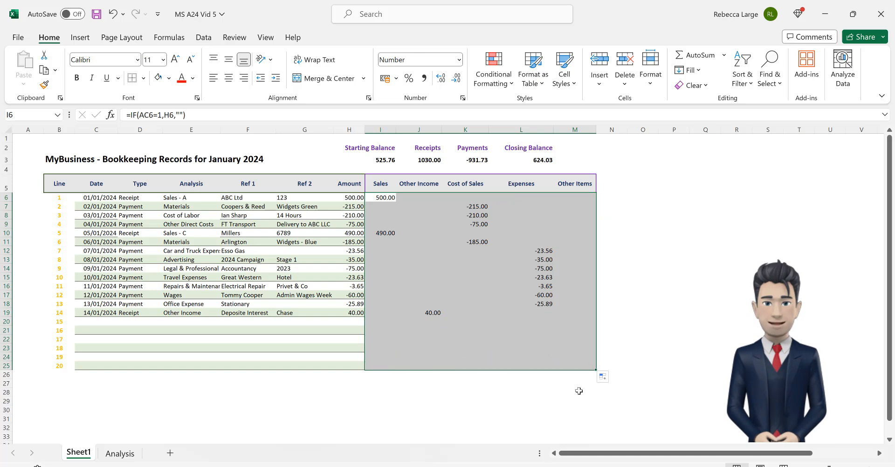
pyautogui.click(579, 391)
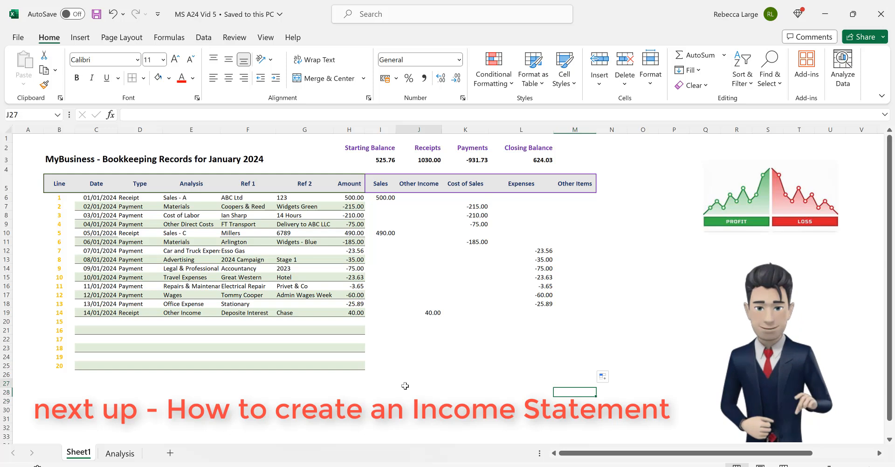
pyautogui.click(405, 383)
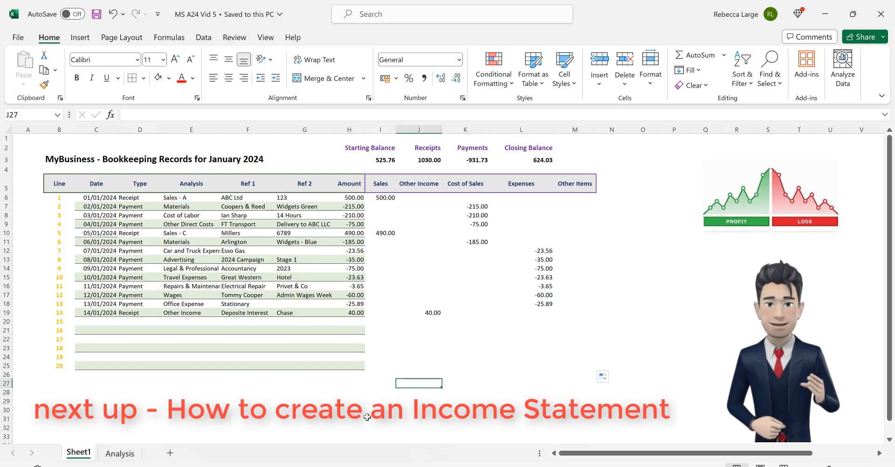